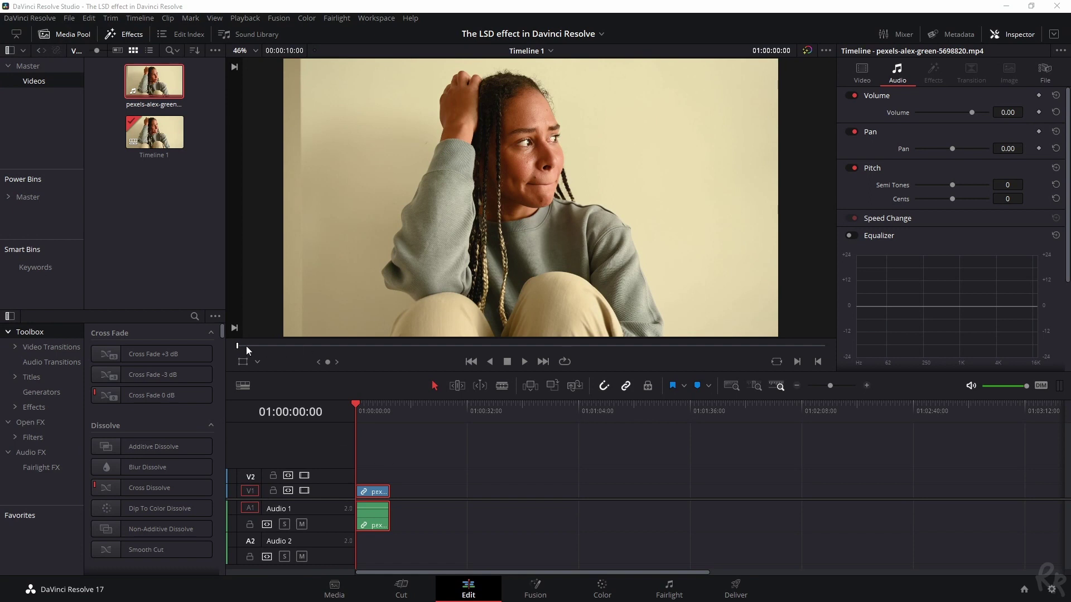
# Preview the V1 clip, rewind to its start, and convert it into a new Fusion clip.
pyautogui.press('space')
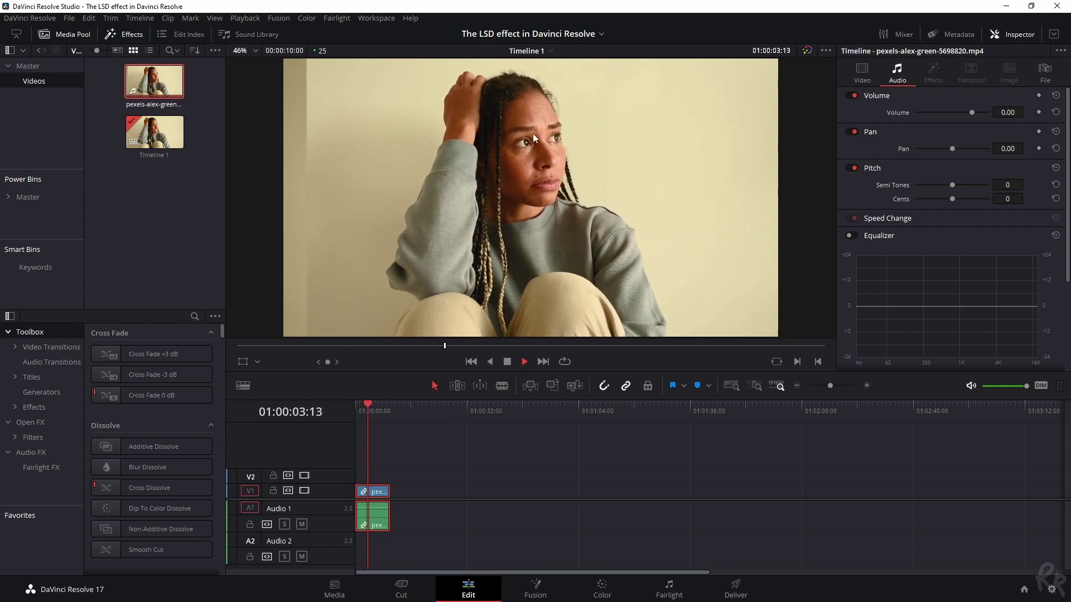
pyautogui.press('space')
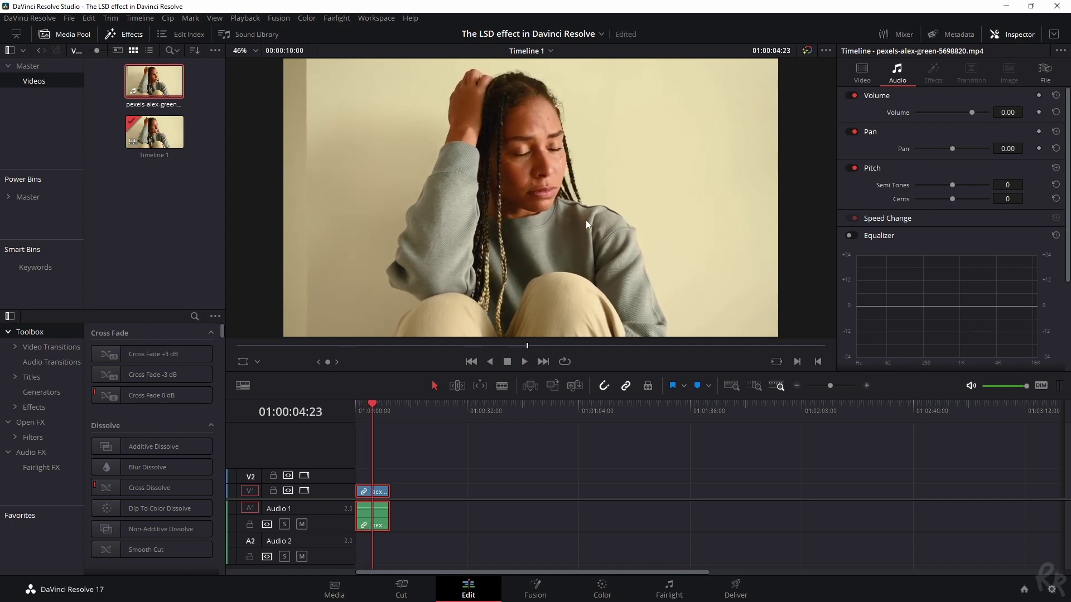
pyautogui.press('space')
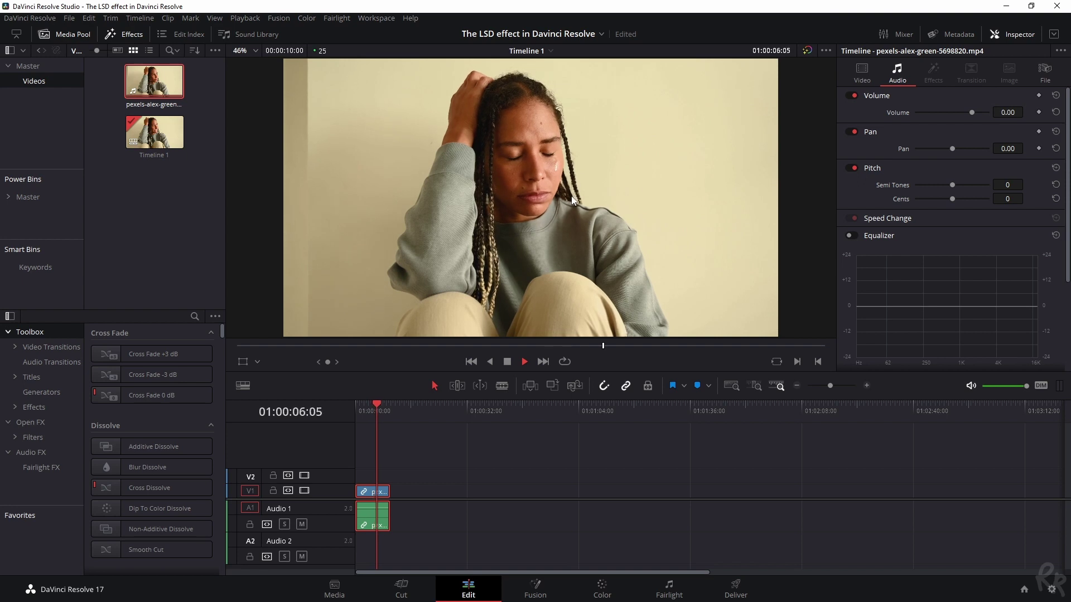
pyautogui.press('space')
pyautogui.moveTo(361, 403); pyautogui.dragTo(344, 410)
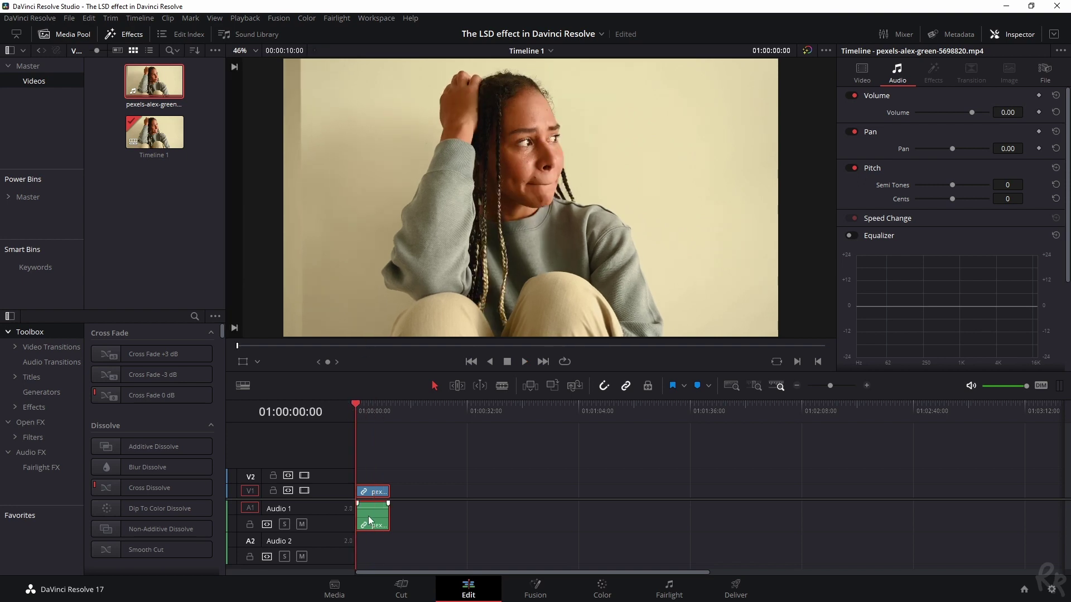
pyautogui.rightClick(378, 495)
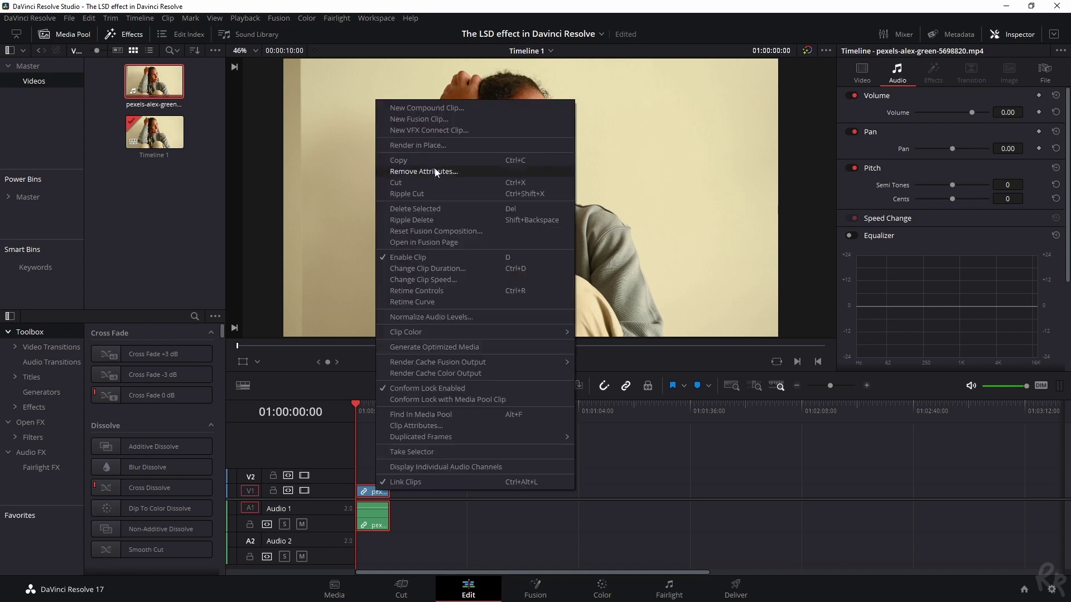
pyautogui.click(428, 118)
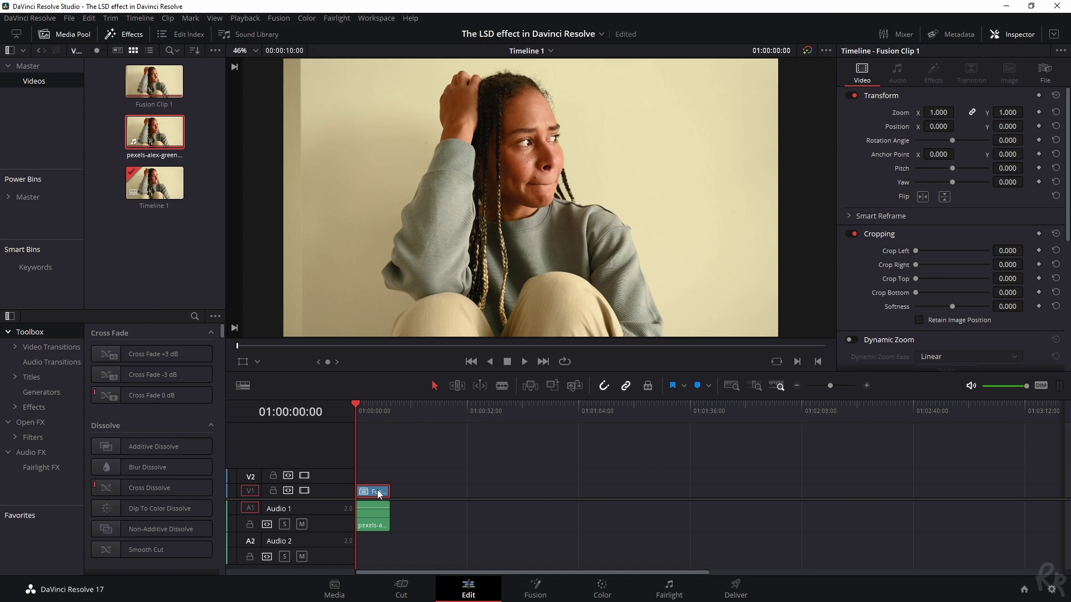
# Open Fusion Clip 1's node graph and spread MediaIn1 and MediaOut1 apart.
pyautogui.click(536, 586)
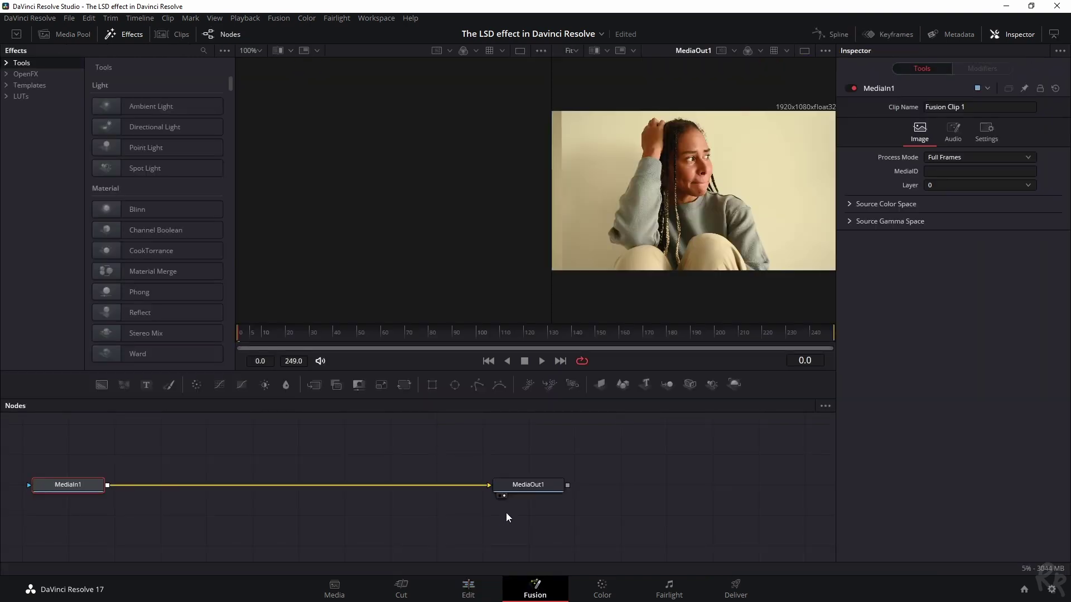
pyautogui.moveTo(524, 486); pyautogui.dragTo(634, 482)
pyautogui.moveTo(71, 487); pyautogui.dragTo(232, 483)
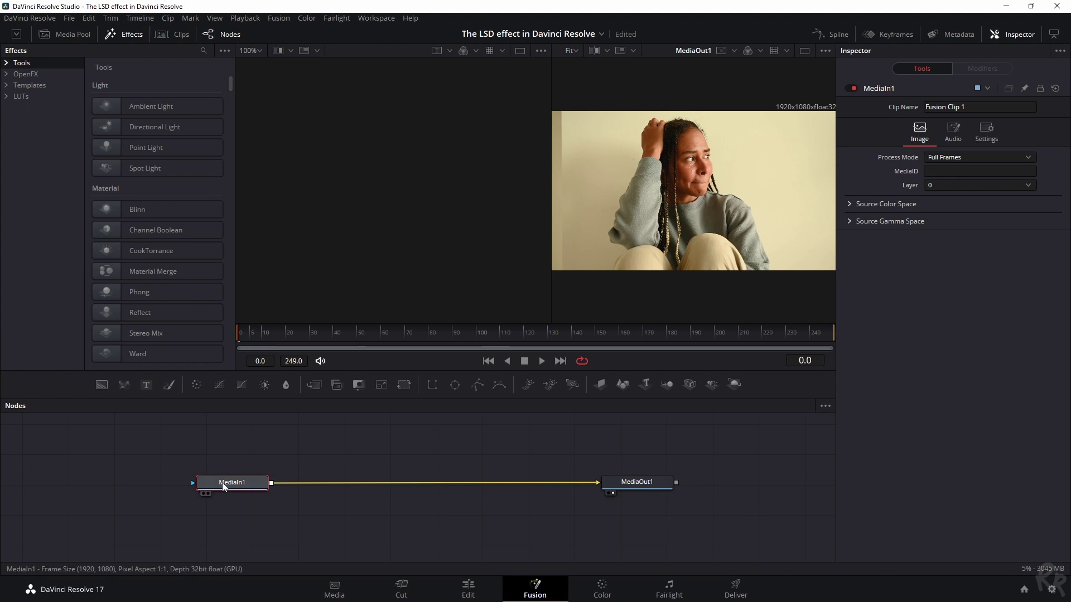
# Add a Merge node and place Merge1 on the link between MediaIn1 and MediaOut1.
pyautogui.hotkey('shift', 'space')
pyautogui.write('merge')
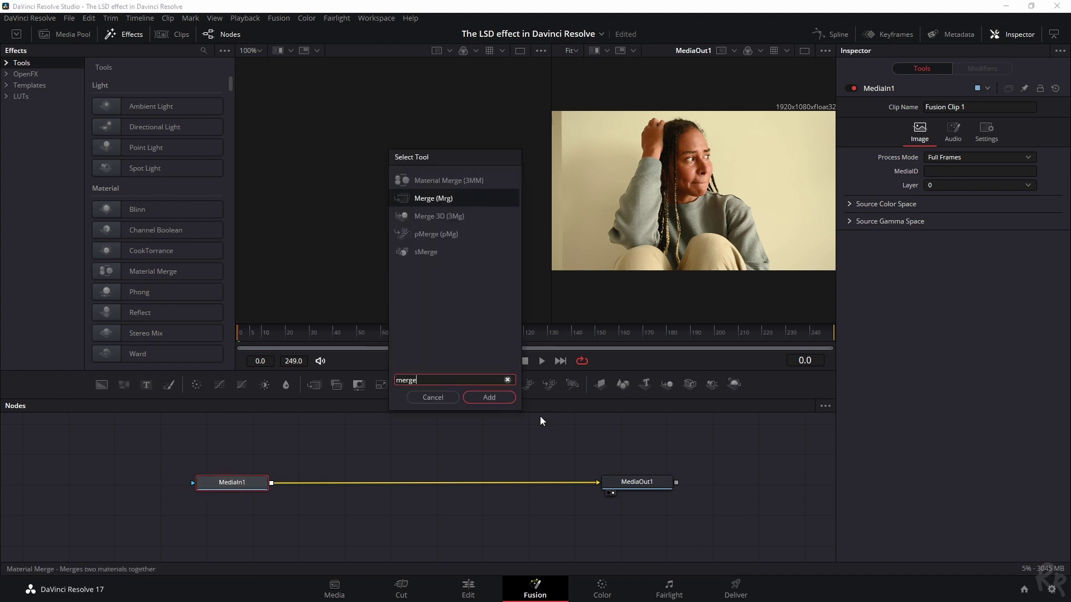
pyautogui.click(489, 397)
pyautogui.moveTo(321, 483); pyautogui.dragTo(384, 486)
pyautogui.click(363, 446)
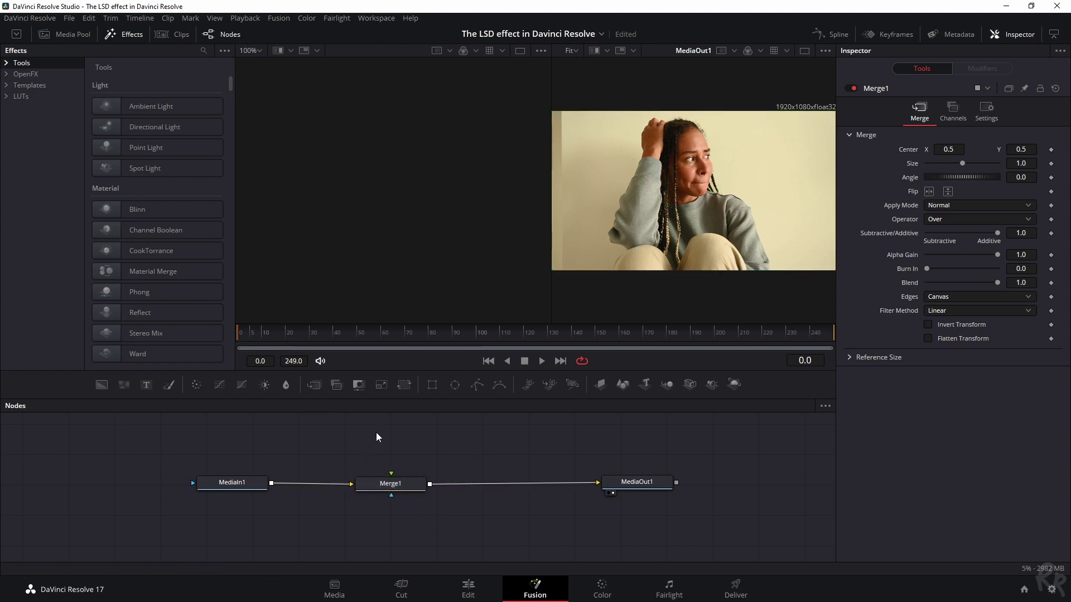
# Add a Drip node fed by MediaIn1 and connect it to Merge1's Foreground input.
pyautogui.hotkey('shift', 'space')
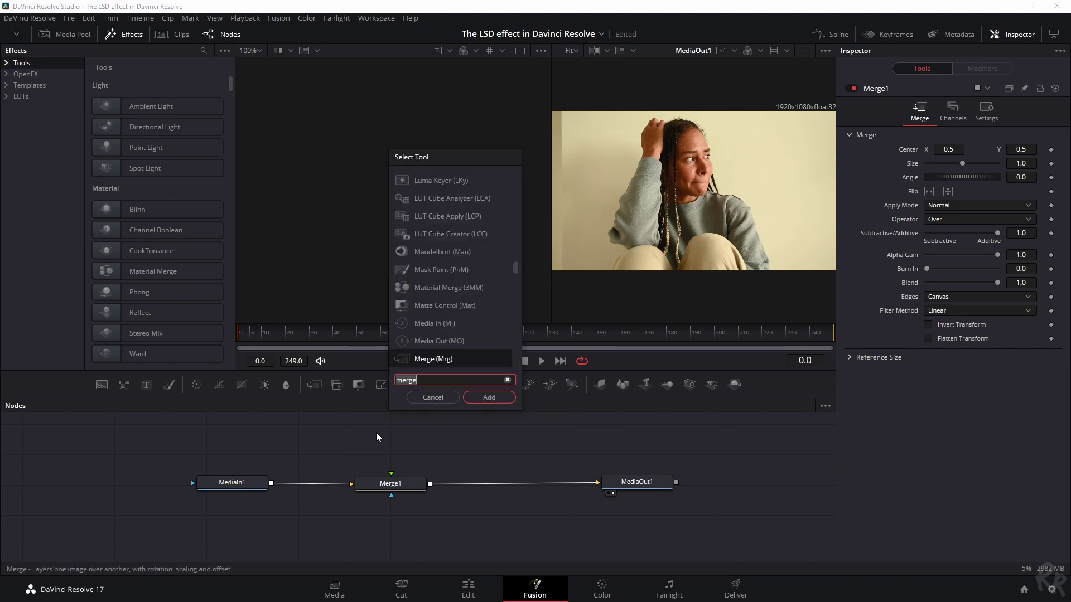
pyautogui.write('drip')
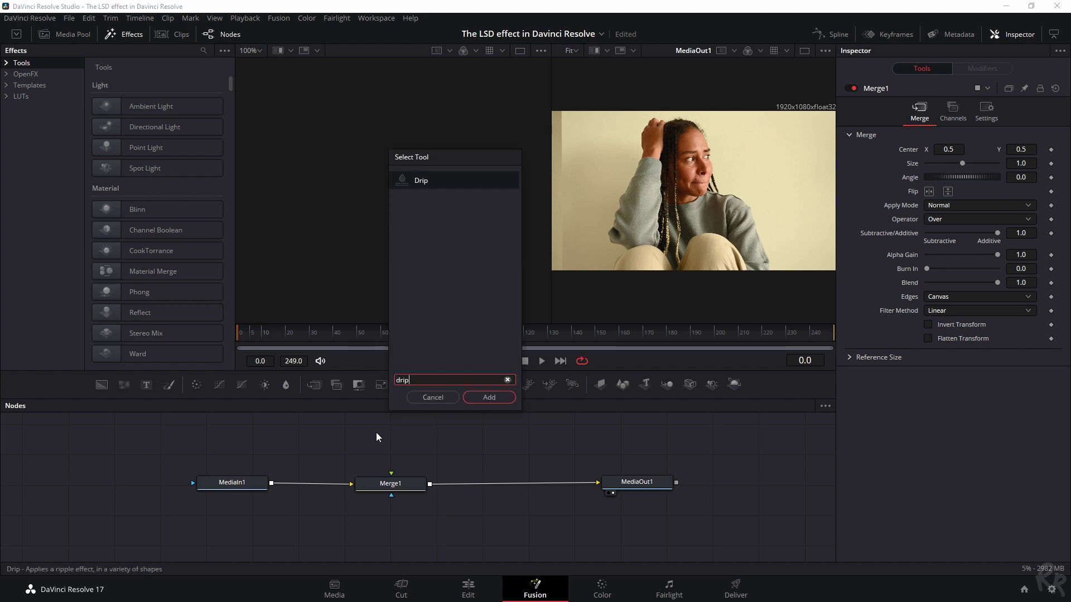
pyautogui.press('Return')
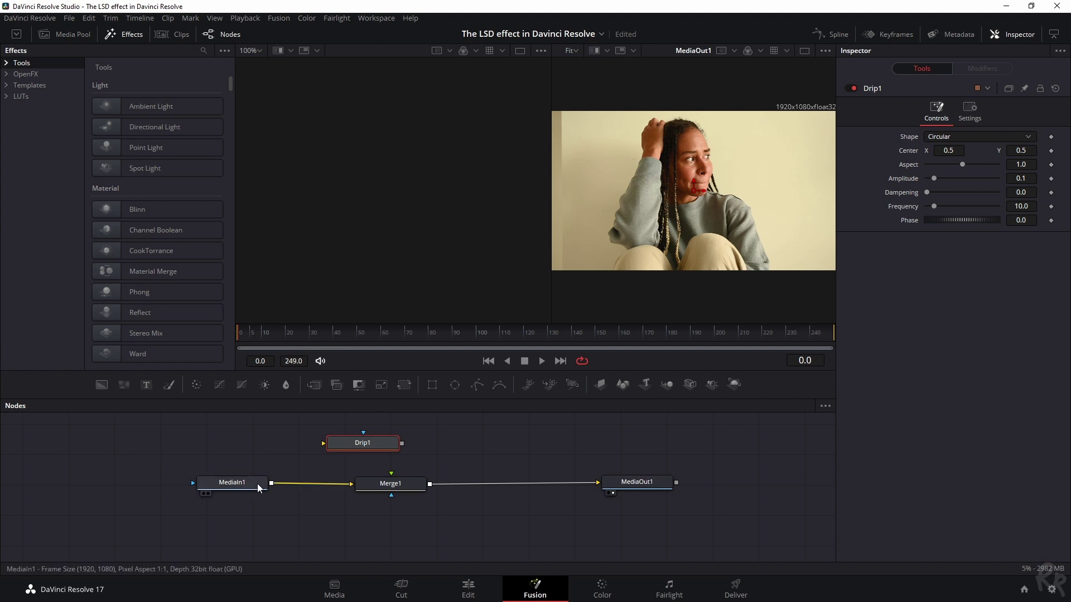
pyautogui.moveTo(272, 483); pyautogui.dragTo(334, 444)
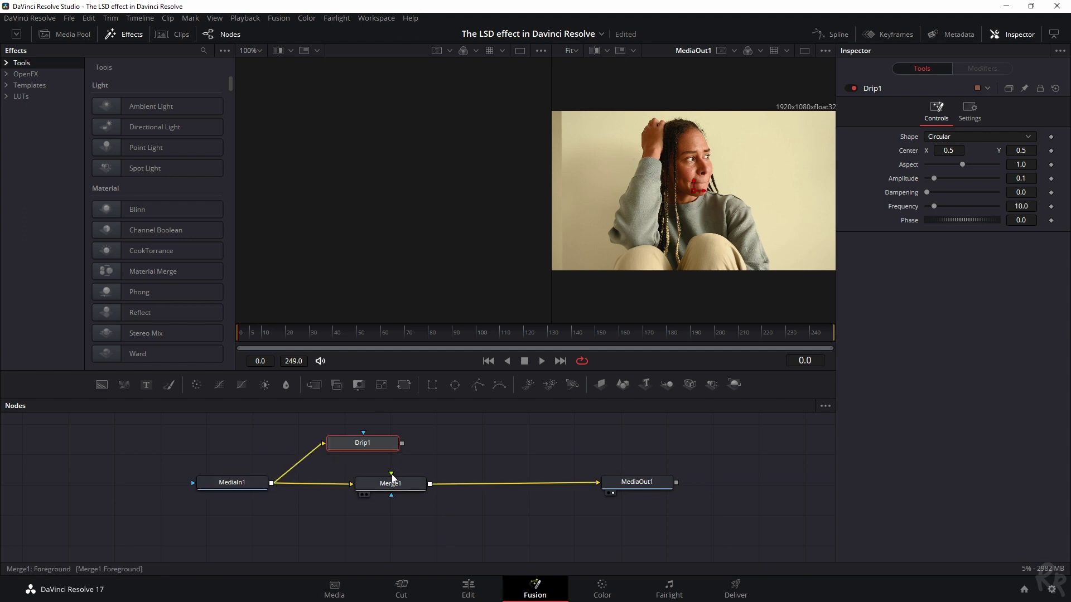
pyautogui.moveTo(392, 478); pyautogui.dragTo(401, 446)
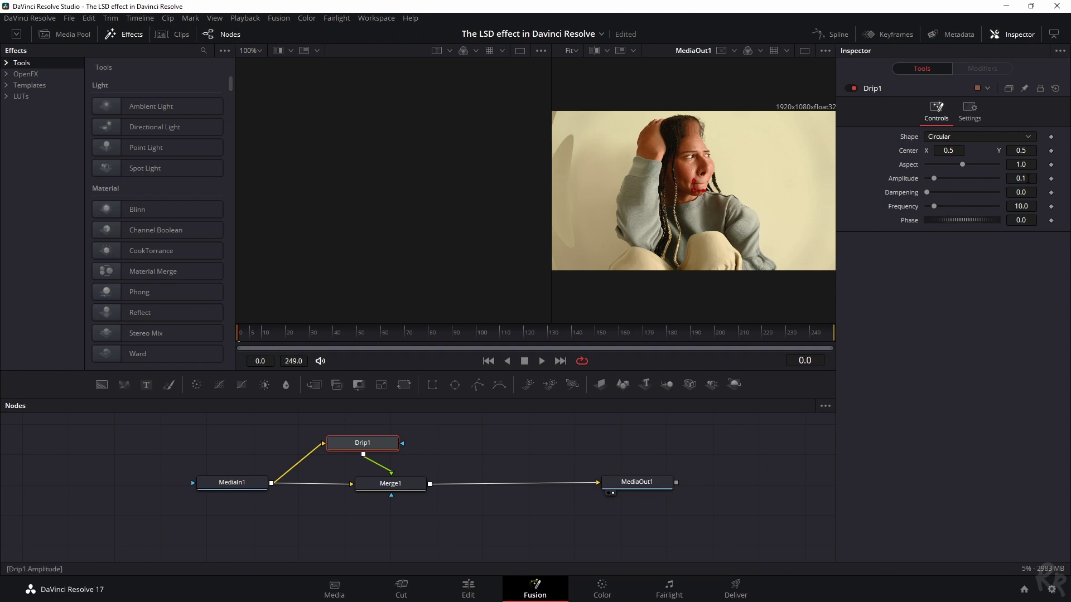
# Set Drip1's Amplitude to 0.35 and Frequency to 1.45.
pyautogui.click(1024, 179)
pyautogui.press('BackSpace')
pyautogui.write('35')
pyautogui.click(1022, 207)
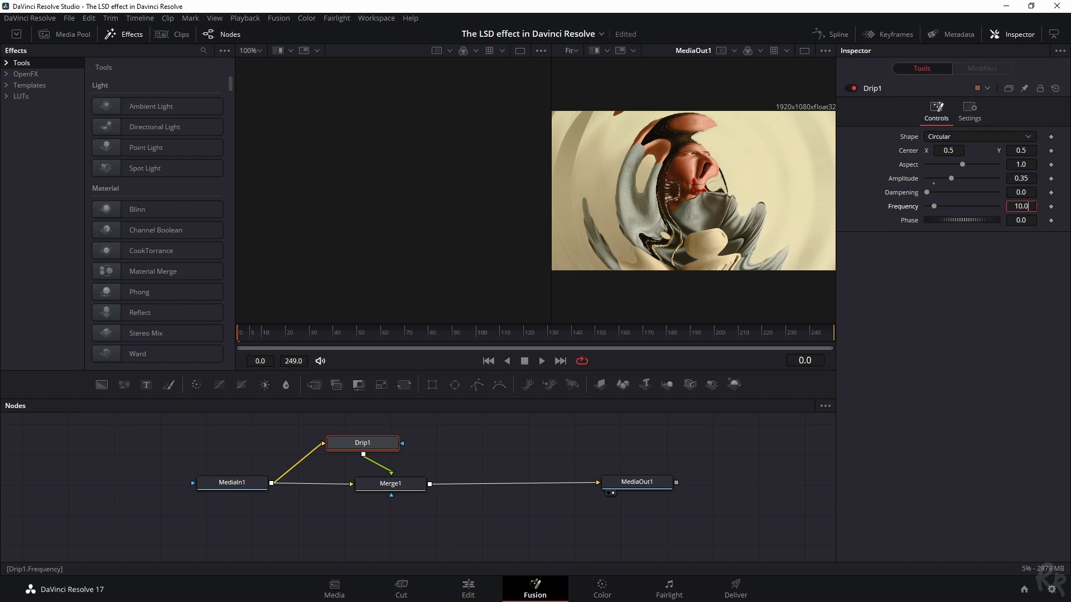
pyautogui.press('BackSpace')
pyautogui.press('BackSpace')
pyautogui.press('BackSpace')
pyautogui.press('BackSpace')
pyautogui.write('1.45')
pyautogui.press('Tab')
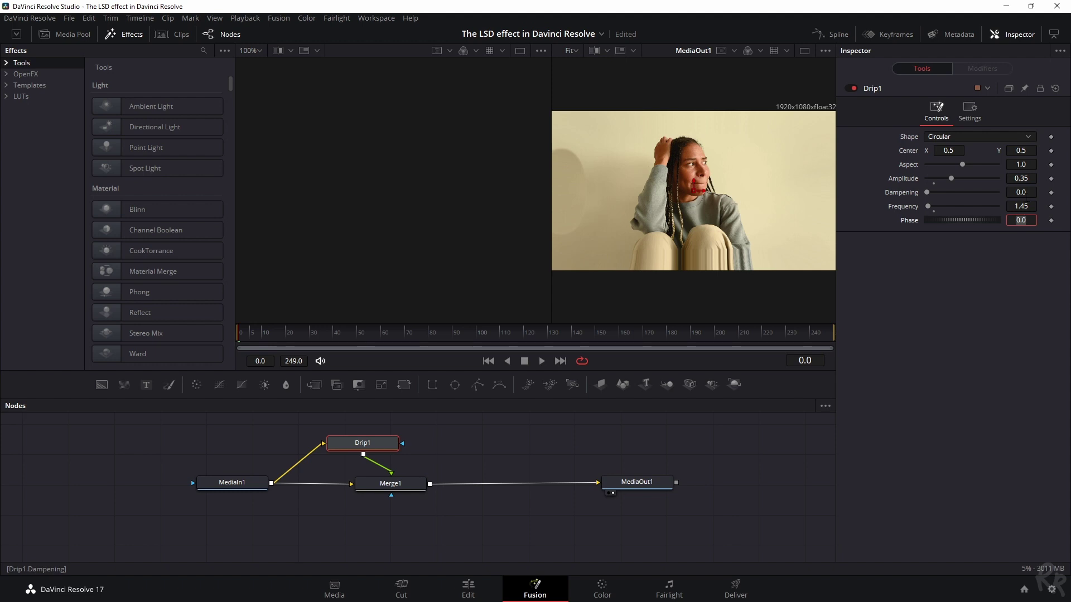
# Drive Drip1's Phase with an Anim Curves modifier set to Scale 2.8.
pyautogui.rightClick(905, 221)
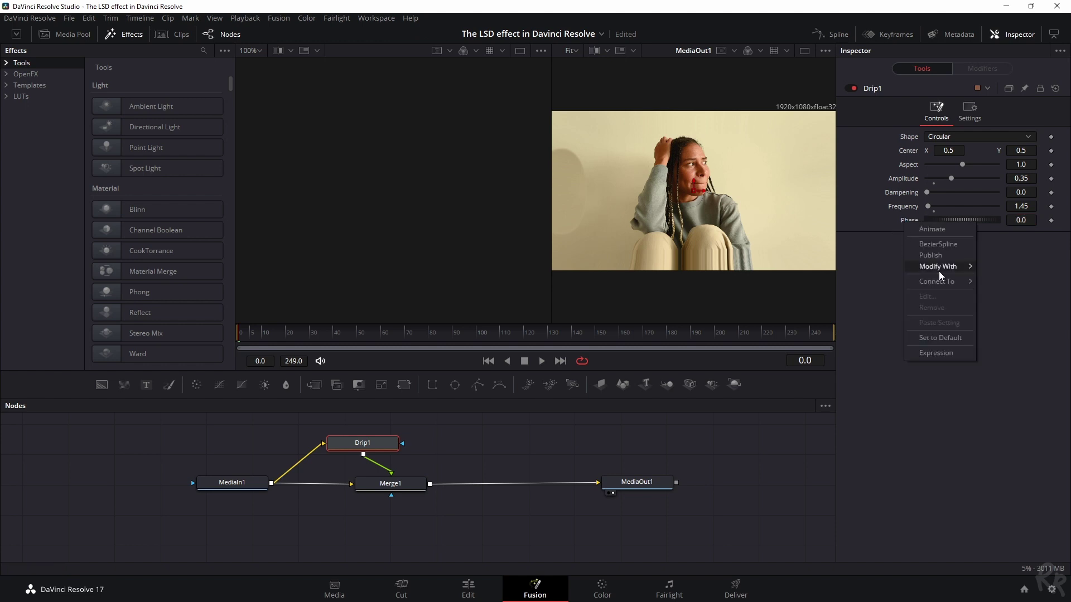
pyautogui.moveTo(939, 271)
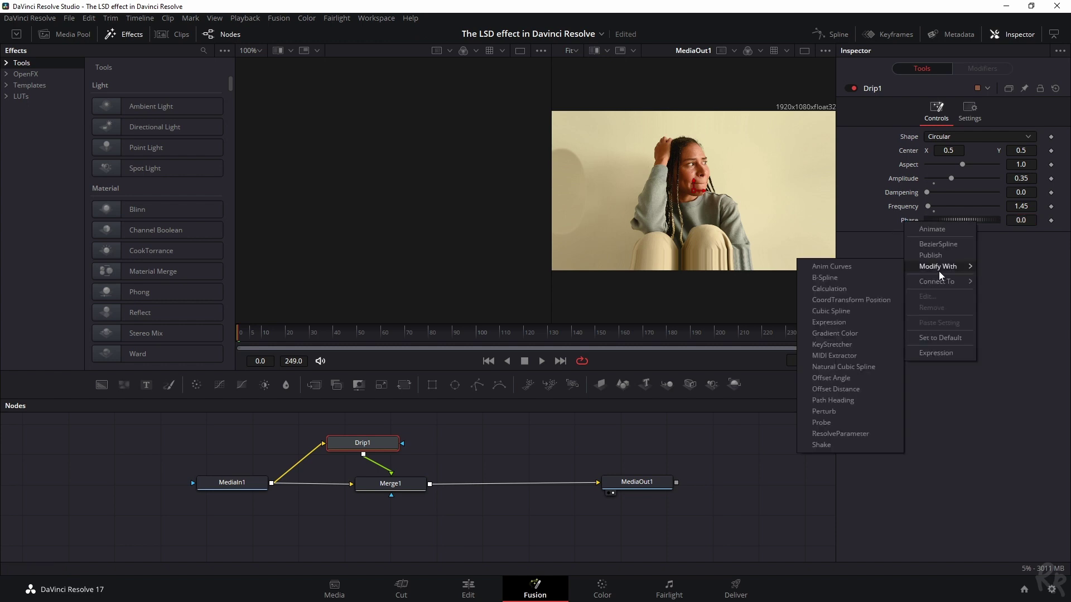
pyautogui.click(833, 269)
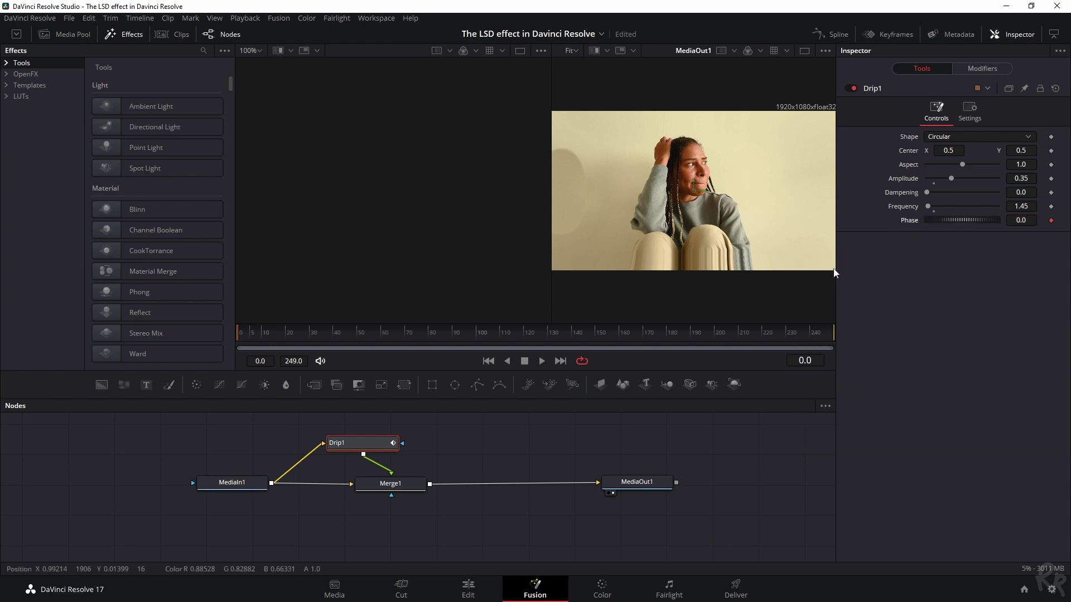
pyautogui.click(979, 70)
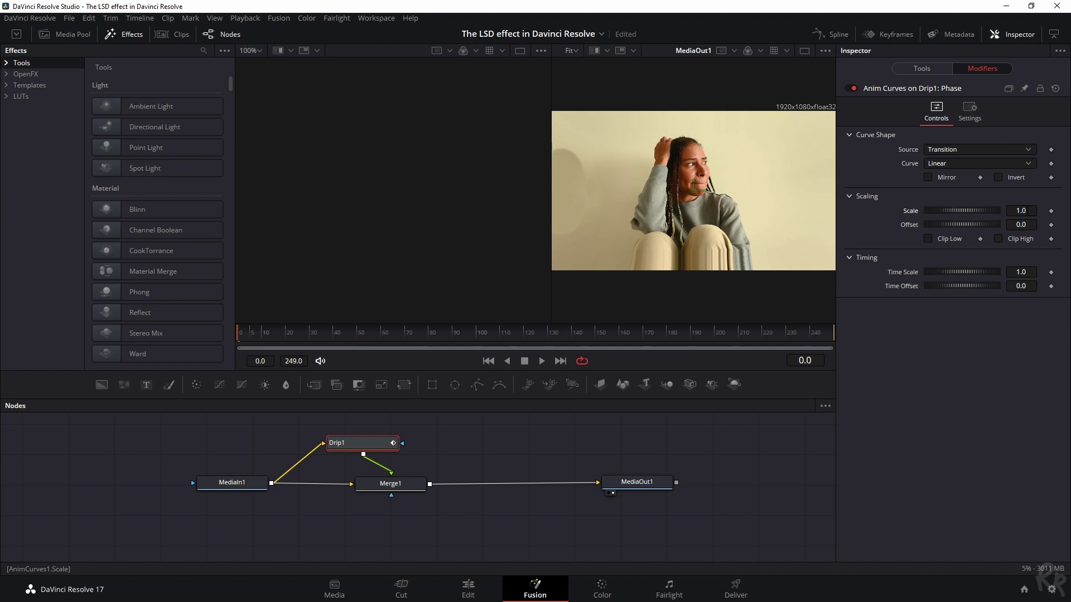
pyautogui.click(1025, 211)
pyautogui.press('BackSpace')
pyautogui.press('BackSpace')
pyautogui.press('BackSpace')
pyautogui.write('2.8')
pyautogui.press('Tab')
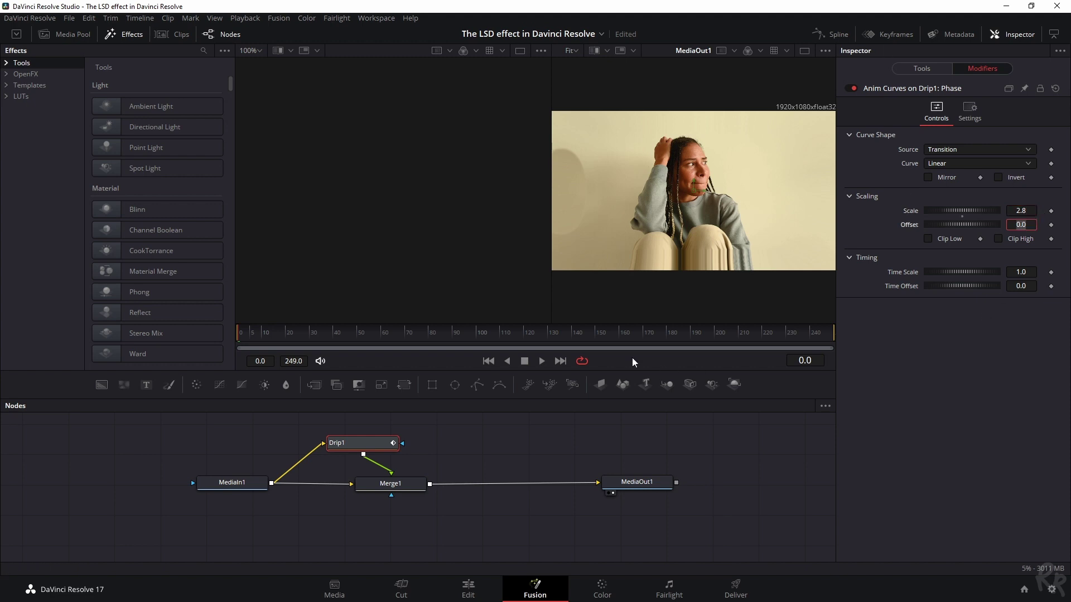
pyautogui.click(356, 444)
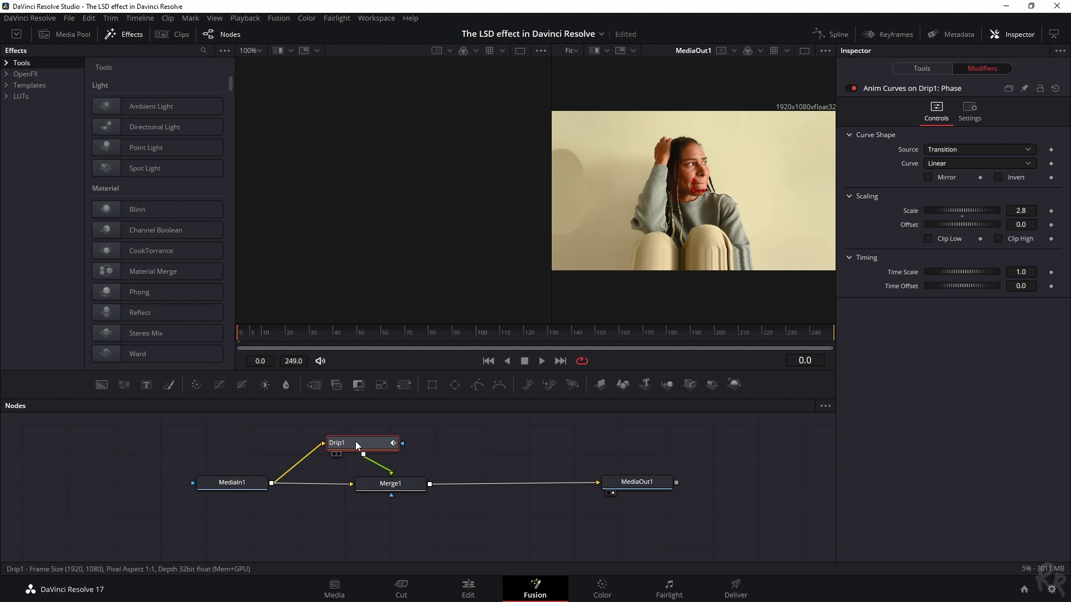
# Add a Flicker Addition node after Drip1.
pyautogui.hotkey('shift', 'space')
pyautogui.write('flick')
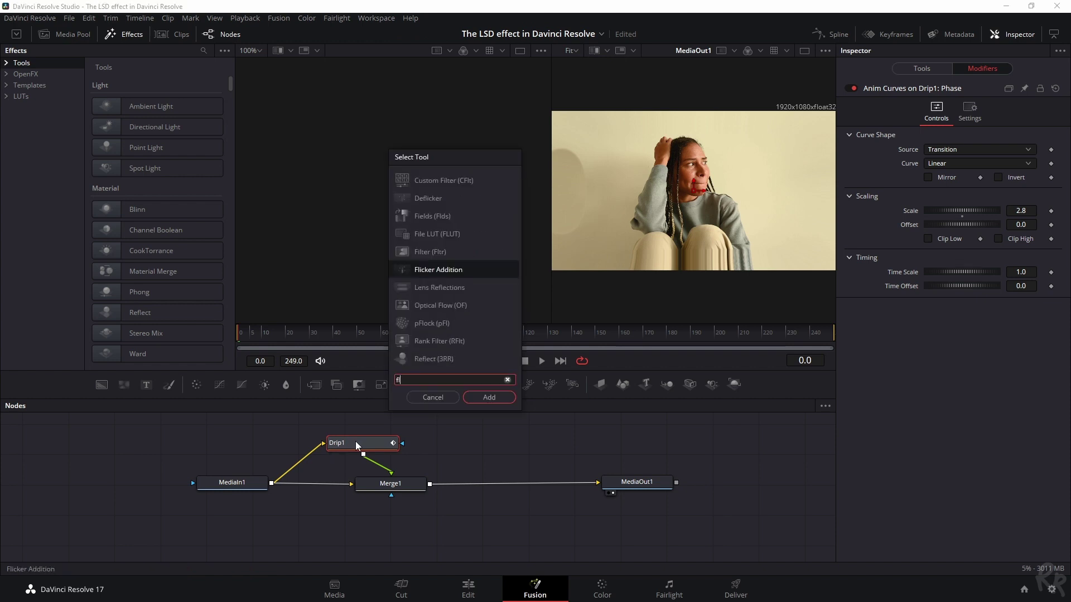
pyautogui.click(483, 398)
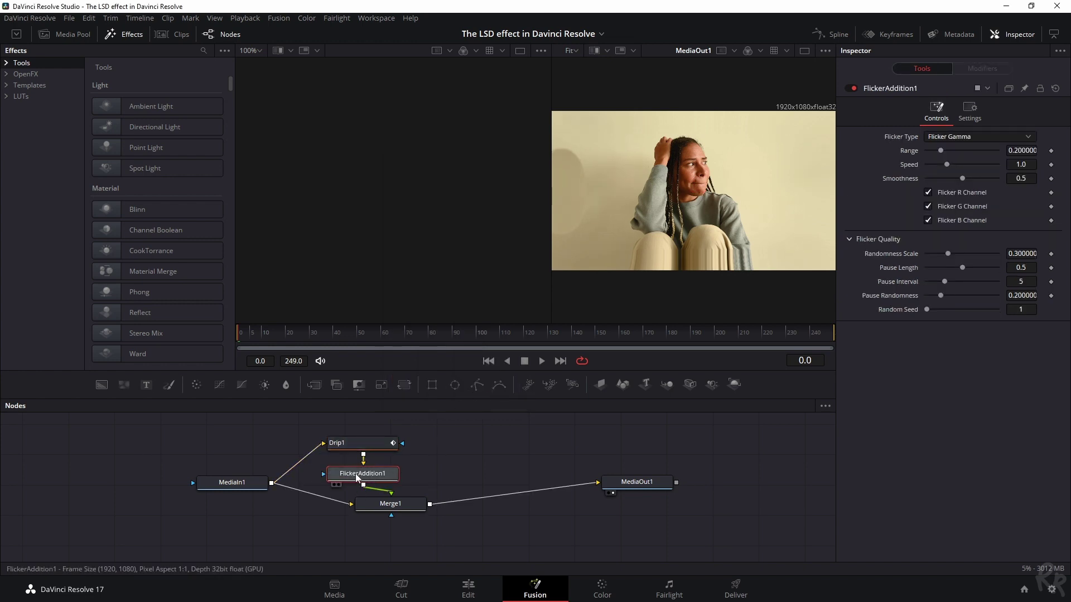
pyautogui.moveTo(358, 478)
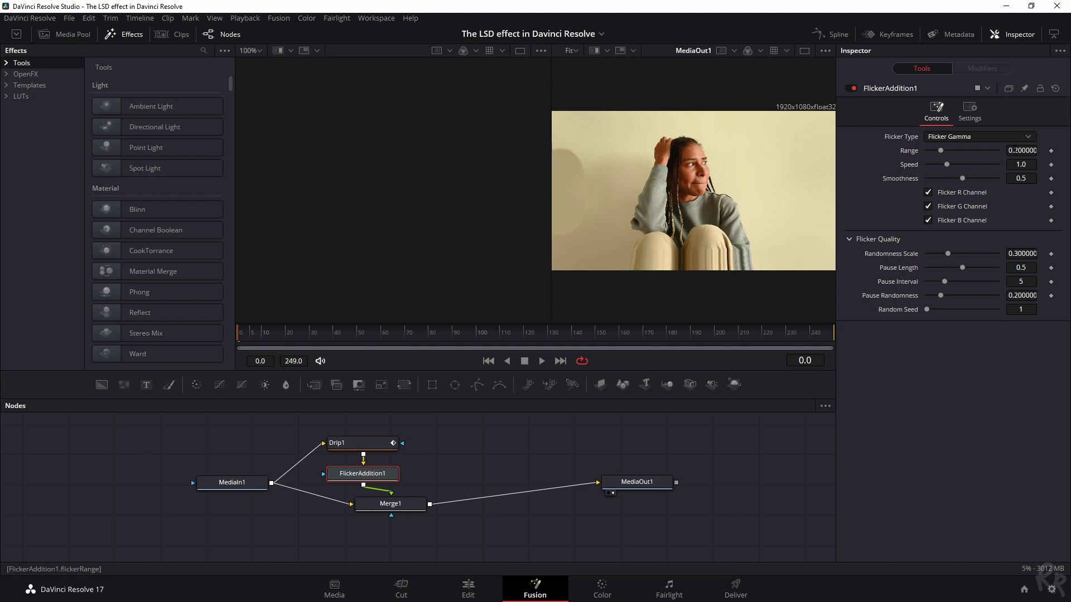
# Set the flicker Range to 0.44 and Smoothness to 1.0.
pyautogui.click(1014, 150)
pyautogui.press('Delete')
pyautogui.press('Delete')
pyautogui.press('Delete')
pyautogui.press('Delete')
pyautogui.press('Delete')
pyautogui.press('Delete')
pyautogui.write('44')
pyautogui.press('Tab')
pyautogui.press('Delete')
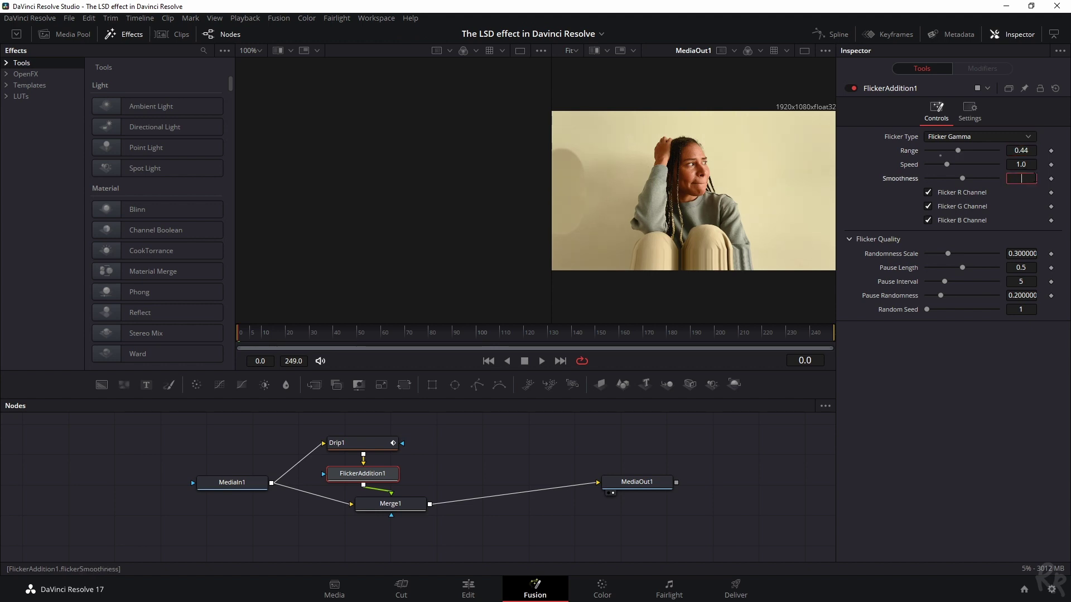
pyautogui.write('1')
# Set flicker Speed to 0.18, turn off the blue channel, and raise Randomness Scale to 0.598.
pyautogui.click(1029, 164)
pyautogui.press('Delete')
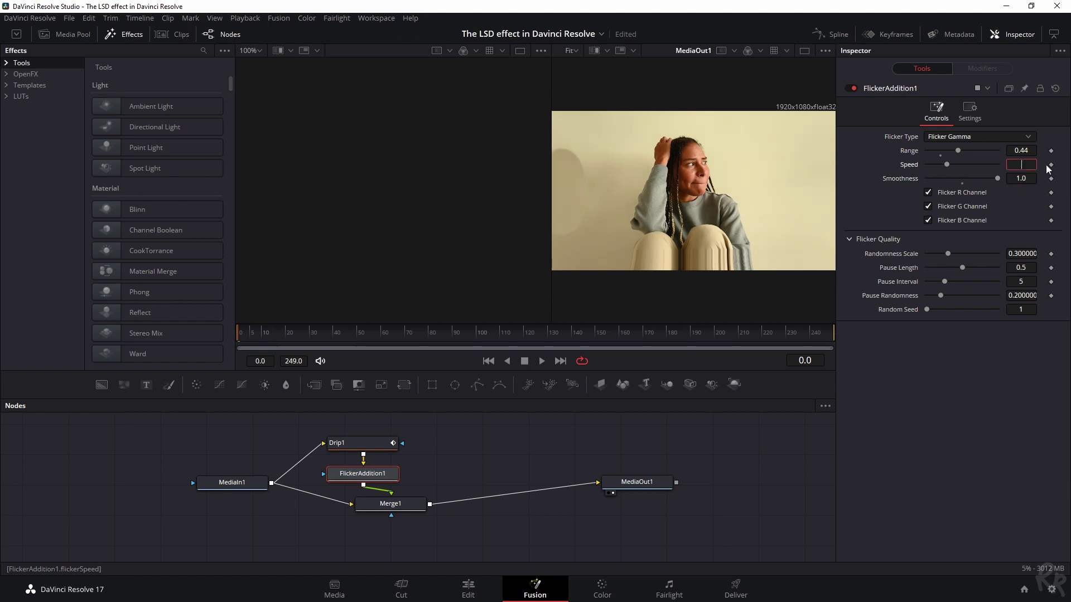
pyautogui.write('0.18')
pyautogui.press('Tab')
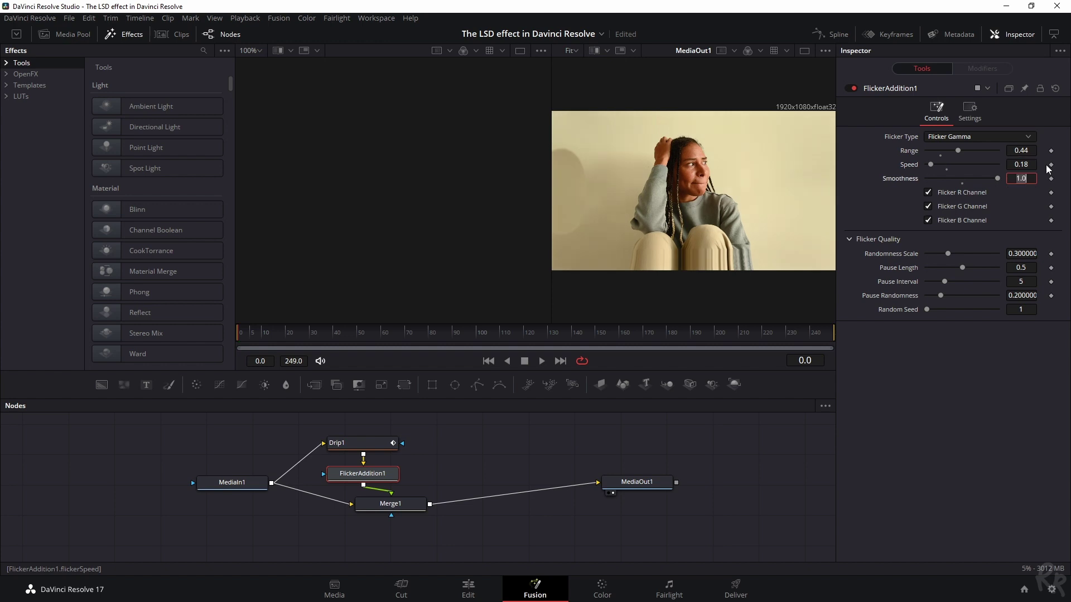
pyautogui.click(926, 220)
pyautogui.moveTo(948, 254); pyautogui.dragTo(969, 253)
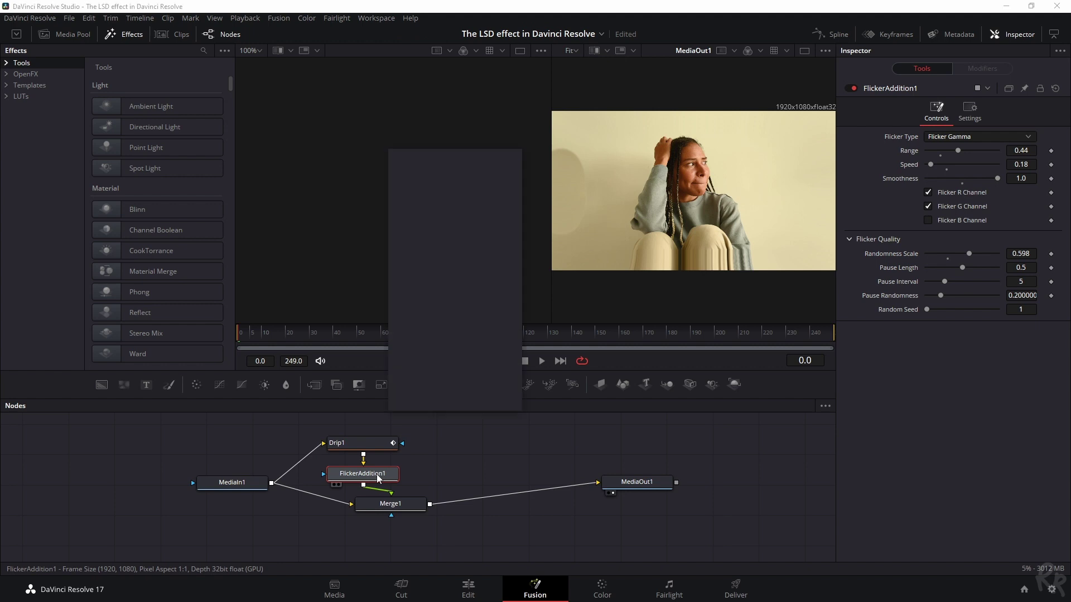
# Add a Glow node after FlickerAddition1.
pyautogui.write('glow')
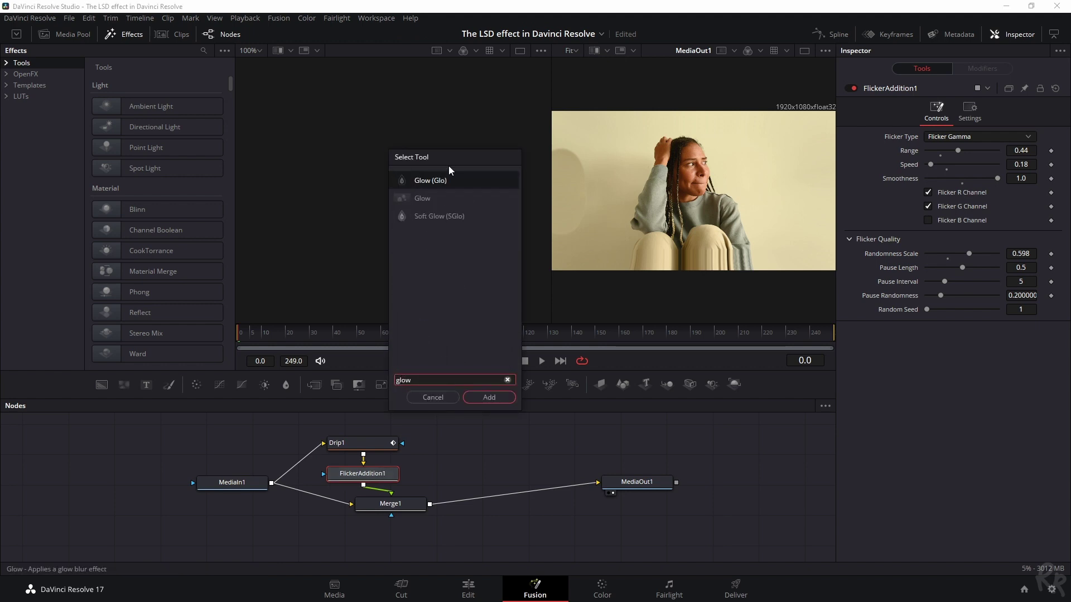
pyautogui.click(430, 202)
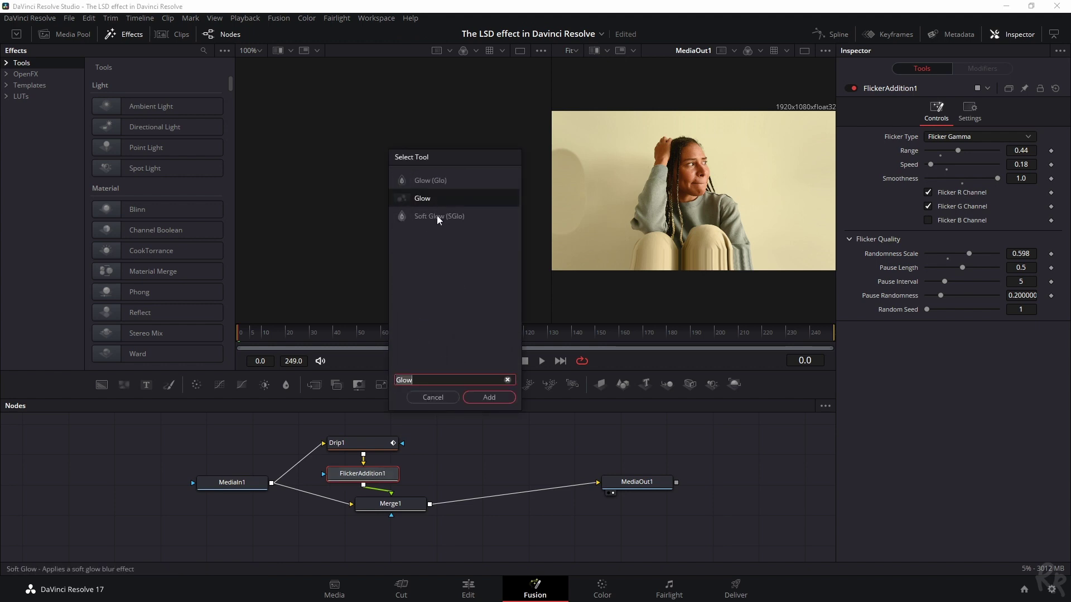
pyautogui.click(489, 397)
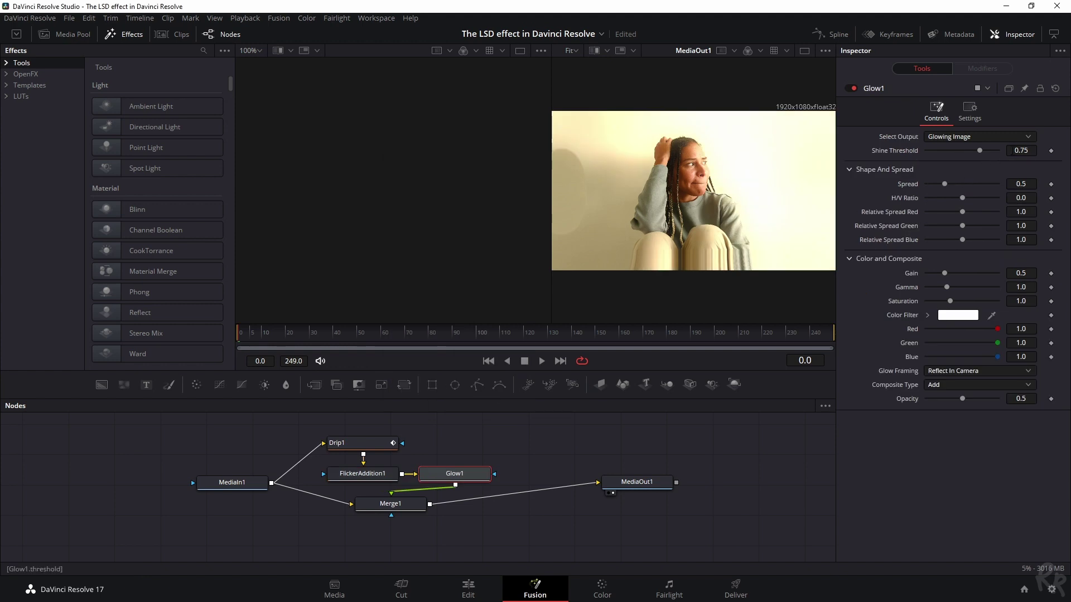
# Set Glow1's Shine Threshold to 0.36, Spread to 0.9 and Gain to 0.63.
pyautogui.click(1026, 150)
pyautogui.press('BackSpace')
pyautogui.press('BackSpace')
pyautogui.write('36')
pyautogui.press('Tab')
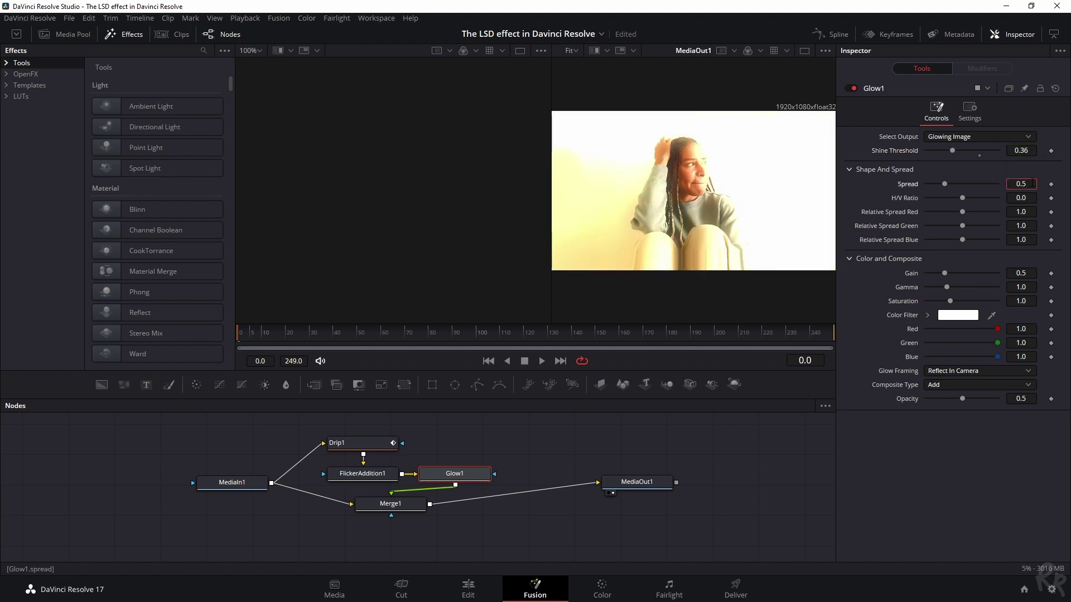
pyautogui.press('BackSpace')
pyautogui.write('9')
pyautogui.moveTo(946, 273)
pyautogui.mouseDown()
pyautogui.moveTo(983, 273)
pyautogui.moveTo(908, 273)
pyautogui.moveTo(950, 276)
pyautogui.mouseUp()
pyautogui.click(945, 274)
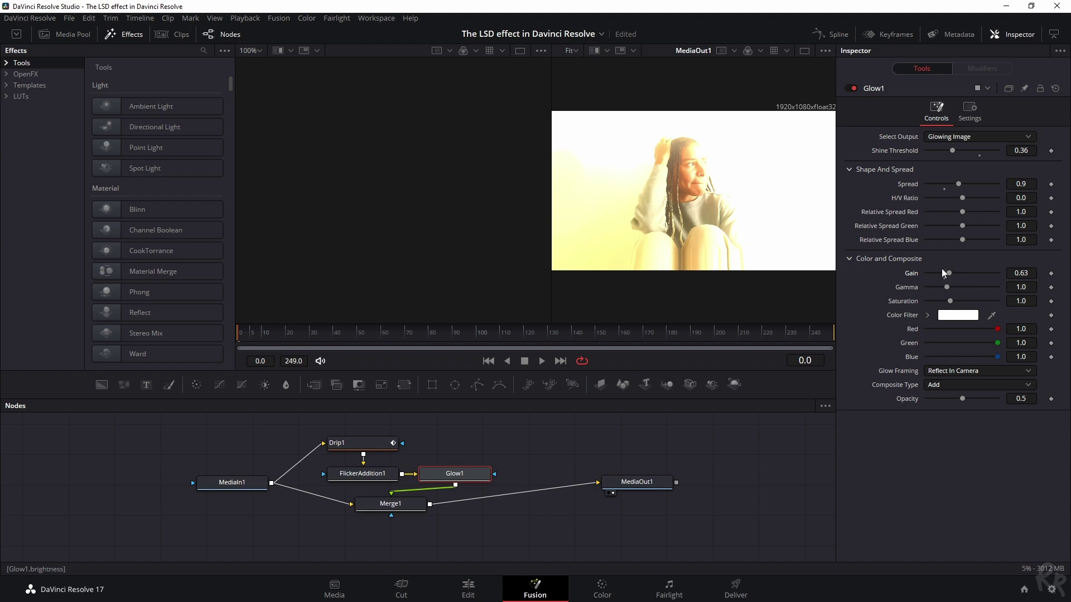
# Mask Merge1 with an inverted ellipse over the woman, Soft Edge 0.1937, Border Width 0.022.
pyautogui.click(394, 505)
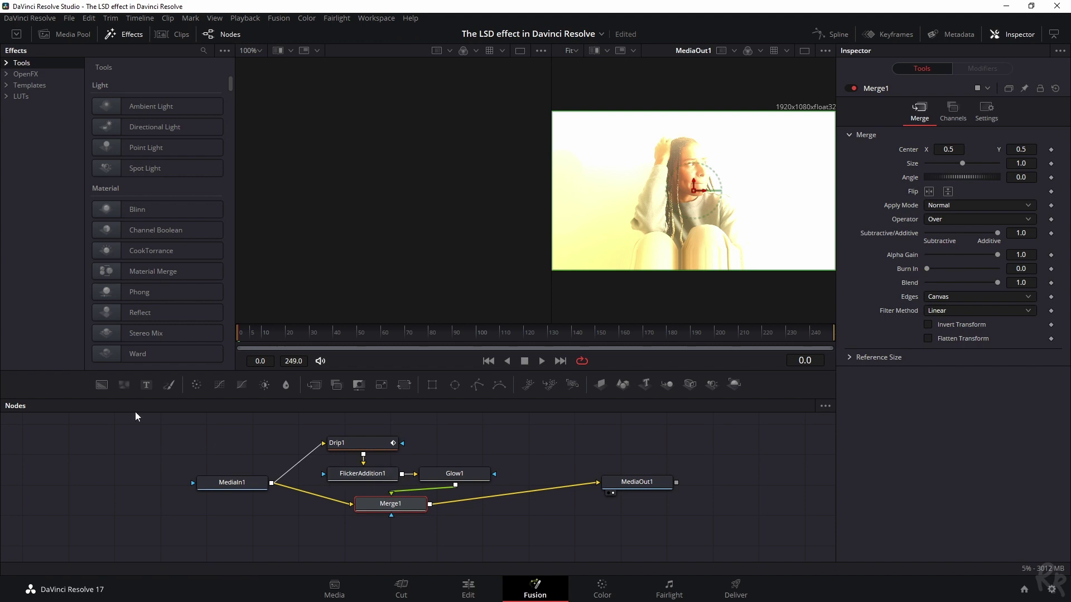
pyautogui.click(454, 385)
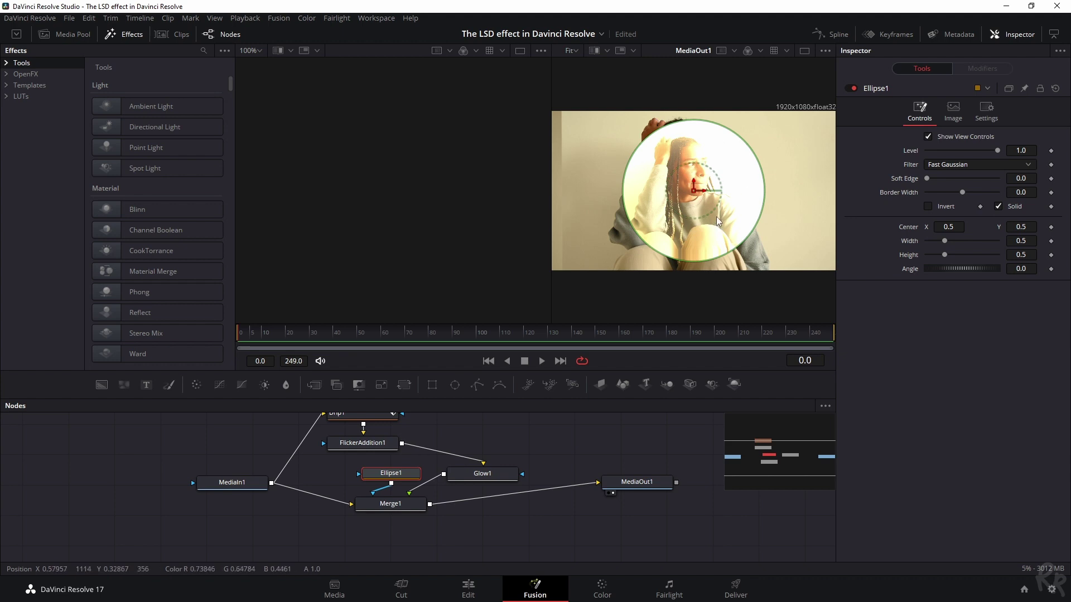
pyautogui.moveTo(694, 193)
pyautogui.mouseDown()
pyautogui.moveTo(633, 187)
pyautogui.moveTo(716, 179)
pyautogui.moveTo(631, 187)
pyautogui.moveTo(692, 177)
pyautogui.mouseUp()
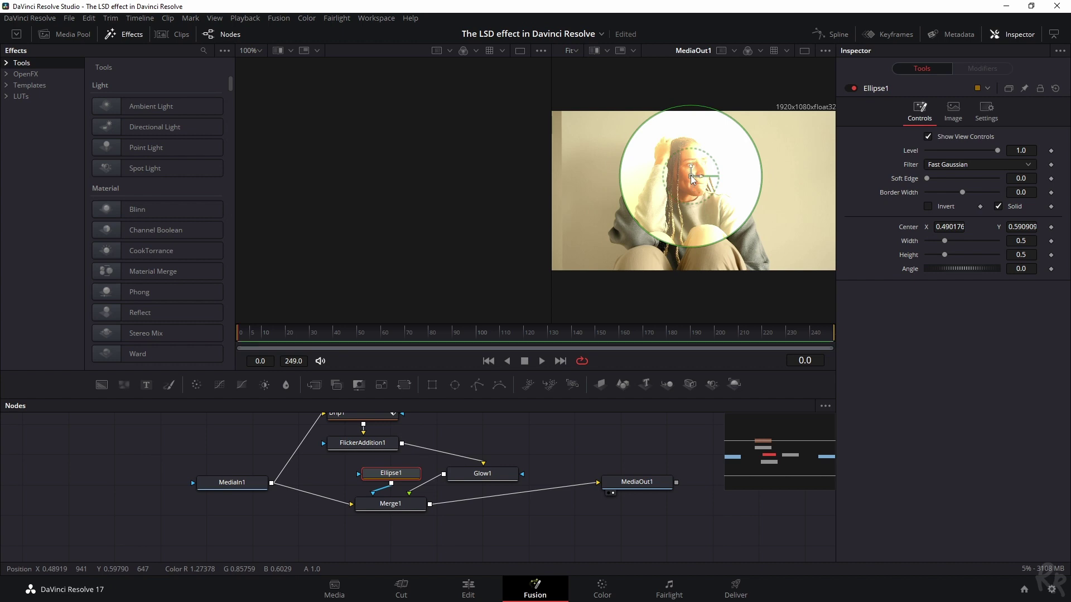
pyautogui.click(928, 206)
pyautogui.moveTo(692, 184); pyautogui.dragTo(683, 188)
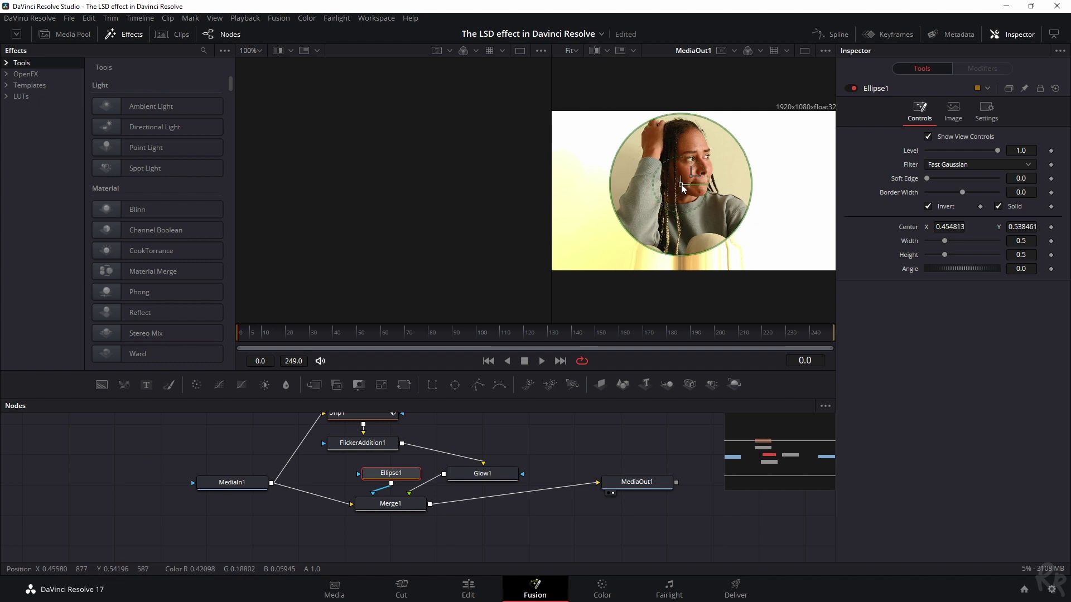
pyautogui.moveTo(928, 179); pyautogui.dragTo(1009, 185)
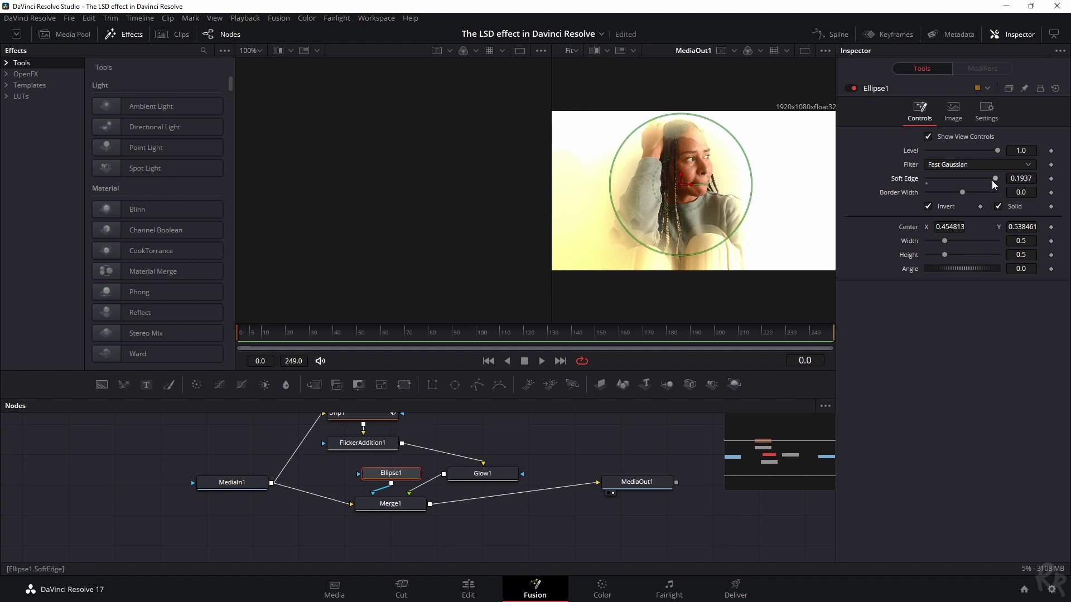
pyautogui.moveTo(962, 192)
pyautogui.mouseDown()
pyautogui.moveTo(1026, 195)
pyautogui.moveTo(857, 201)
pyautogui.moveTo(1004, 202)
pyautogui.moveTo(967, 205)
pyautogui.mouseUp()
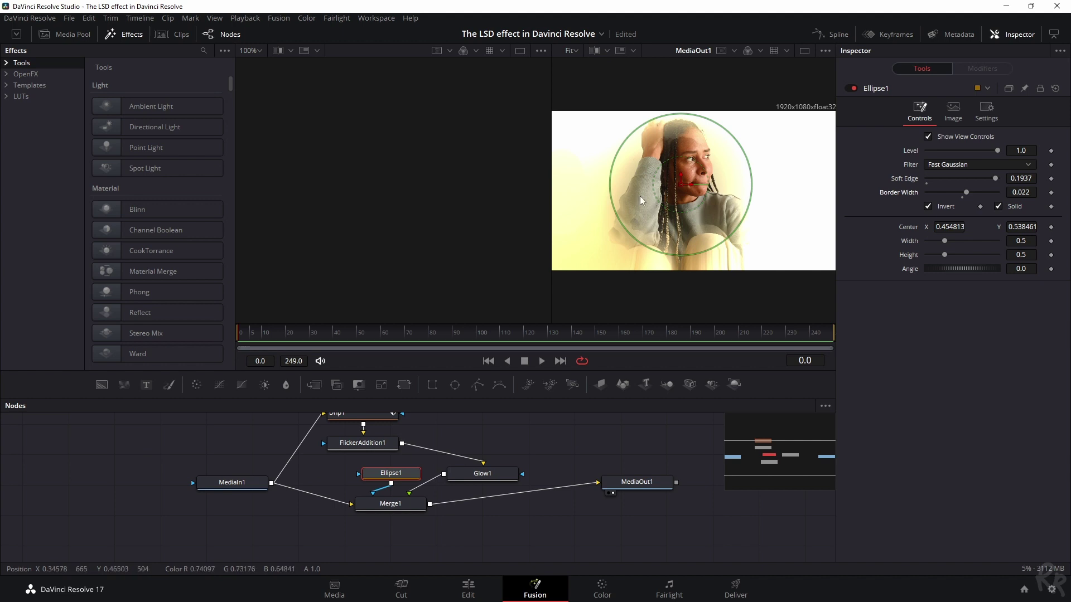
# Return to the Edit page to view Fusion Clip 1 on the timeline.
pyautogui.click(466, 586)
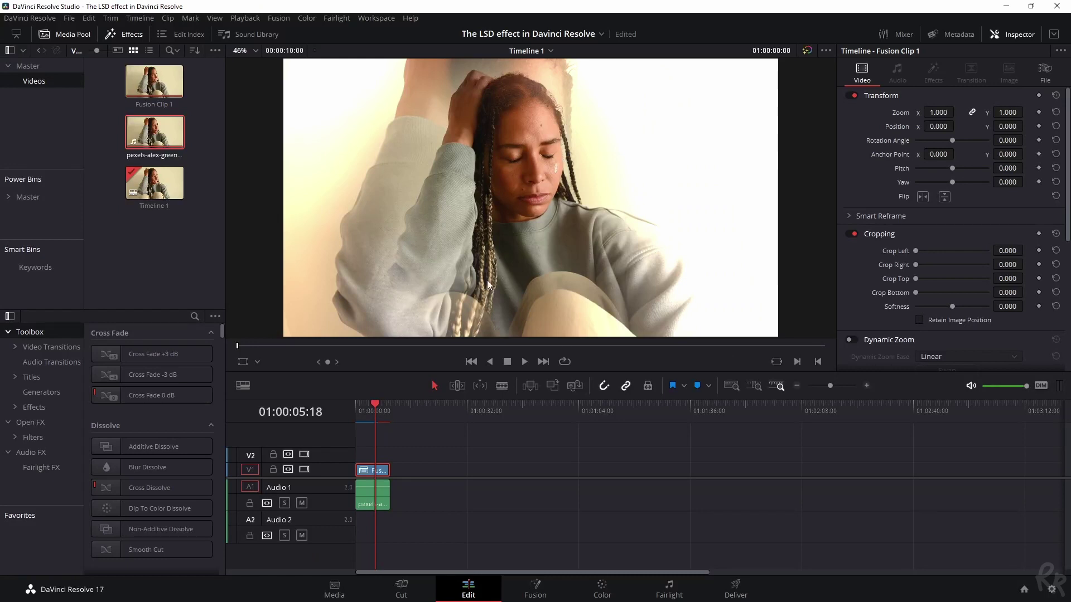
# Keyframe Zoom 1.000 at the clip start and Zoom 1.880 with Y position -289 at its end.
pyautogui.press('Home')
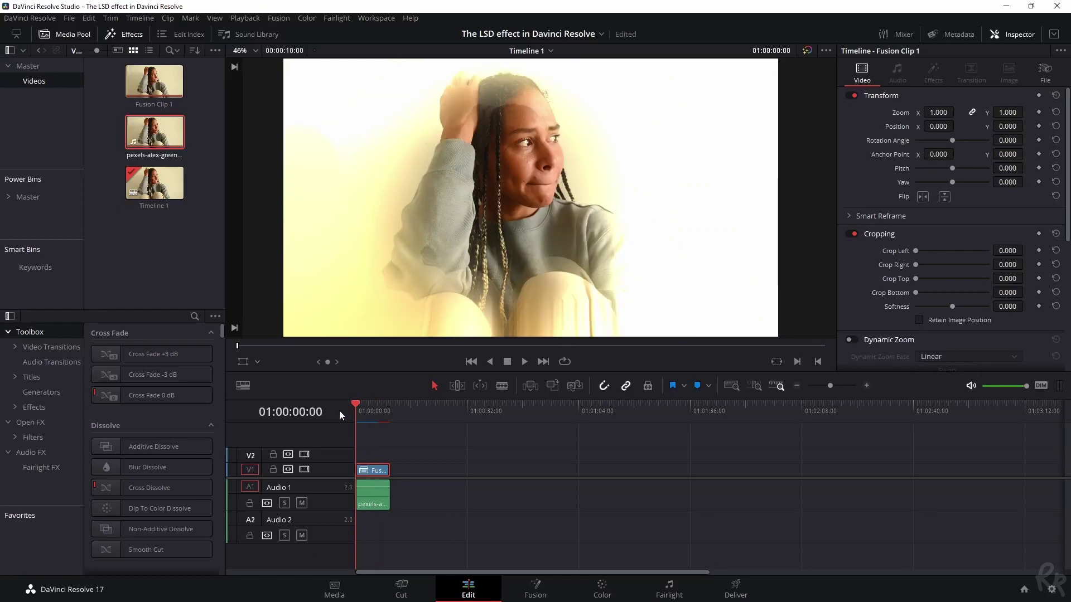
pyautogui.click(1039, 112)
pyautogui.click(1038, 126)
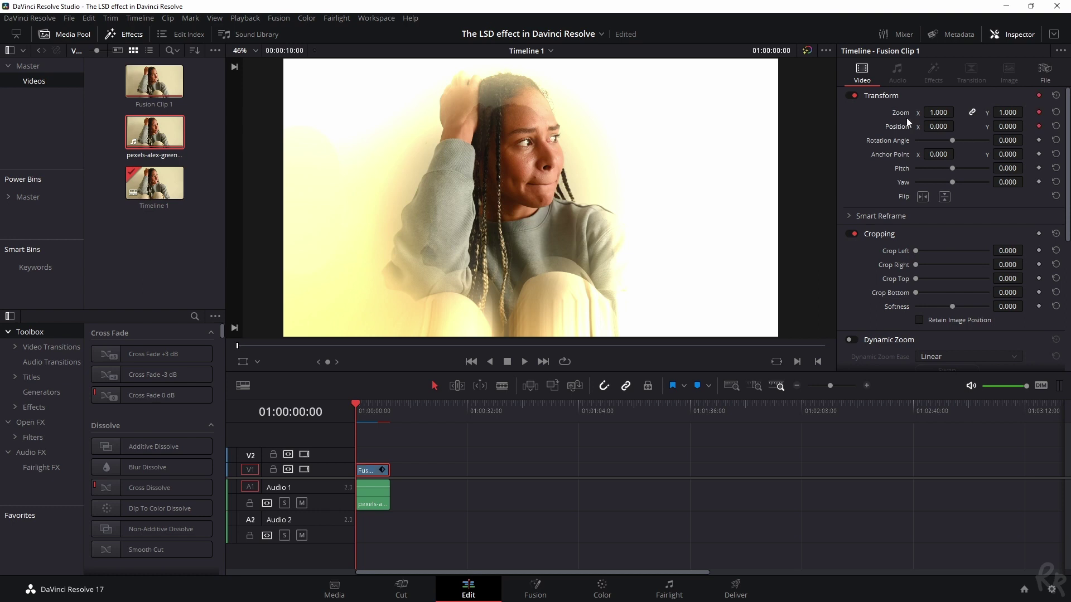
pyautogui.click(384, 416)
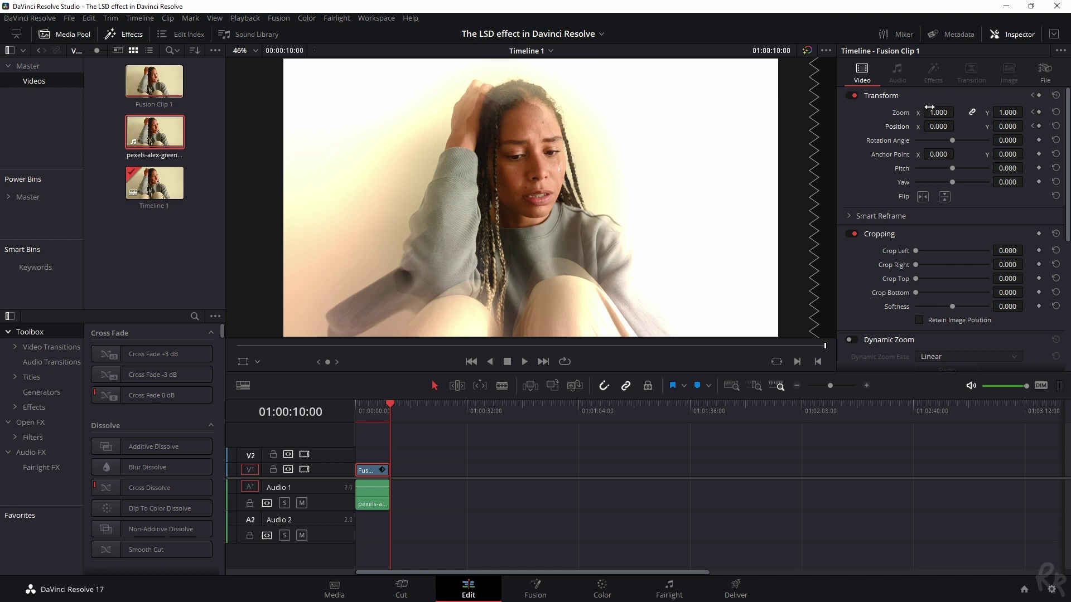
pyautogui.moveTo(929, 107); pyautogui.dragTo(1013, 126)
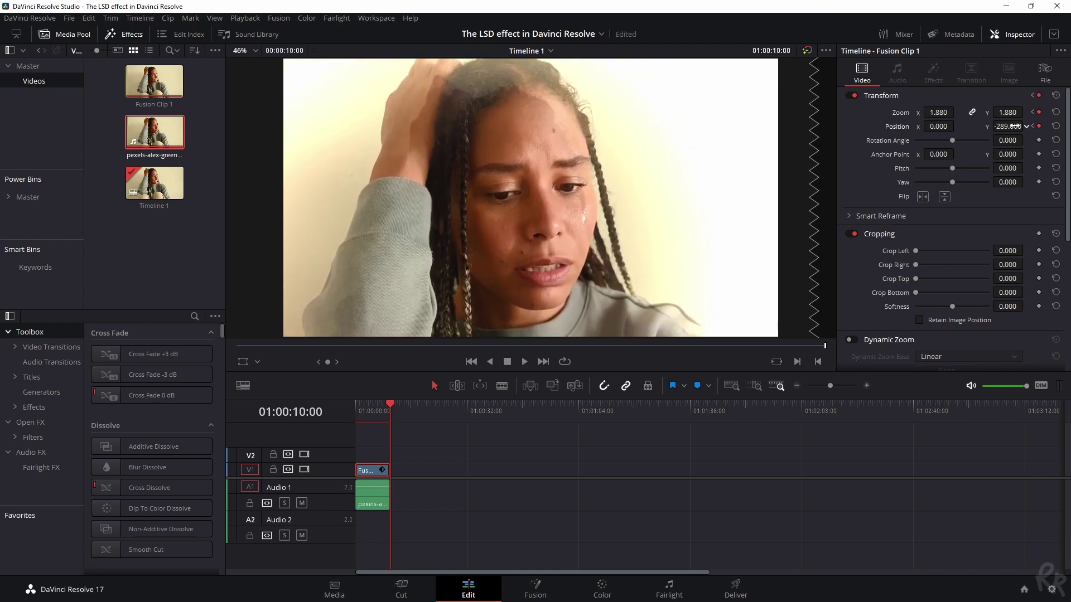
pyautogui.click(357, 411)
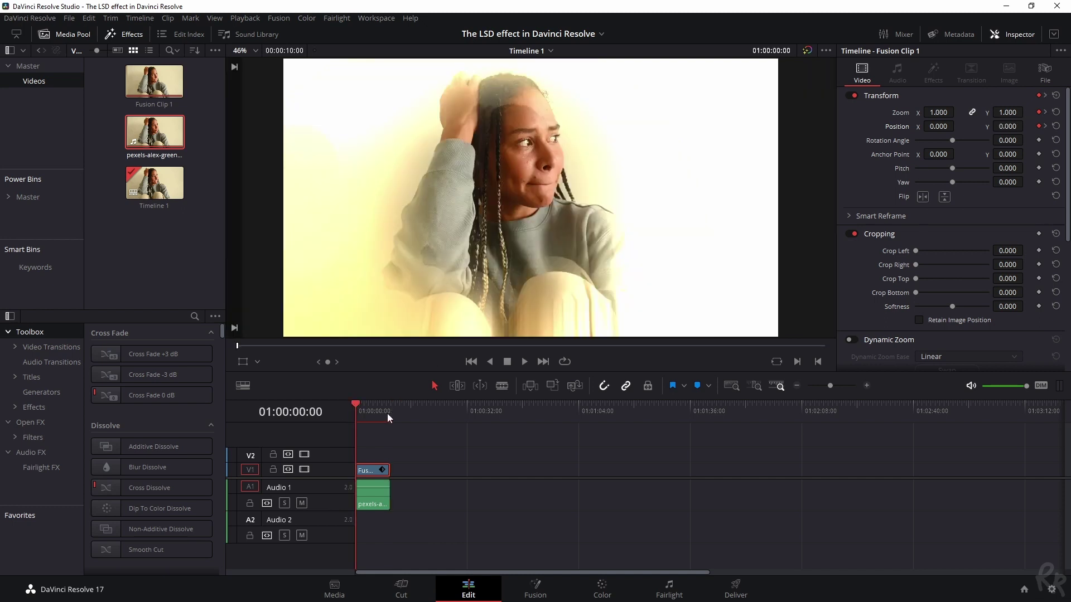